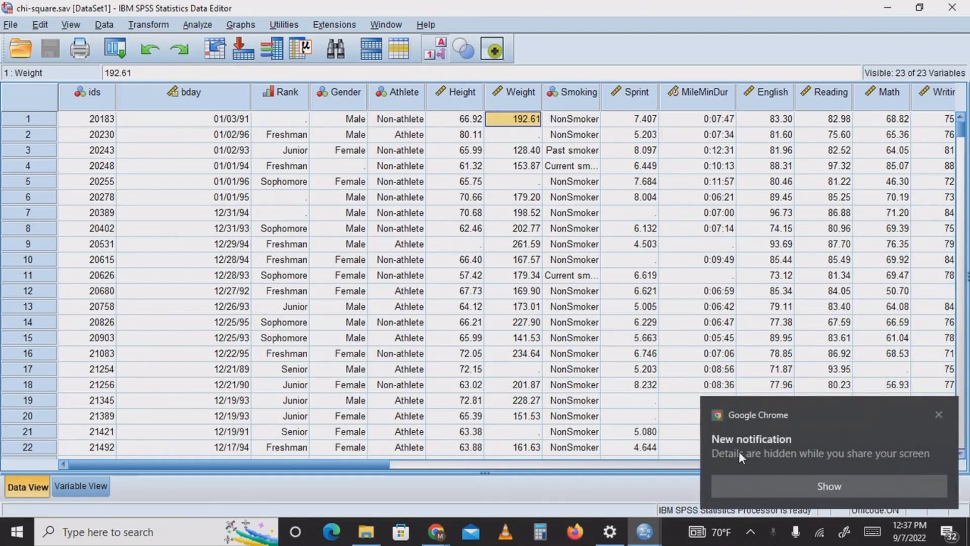
Dismiss the browser notification and select the Weight column followed by the Height column in the dataset
left_click(940, 414)
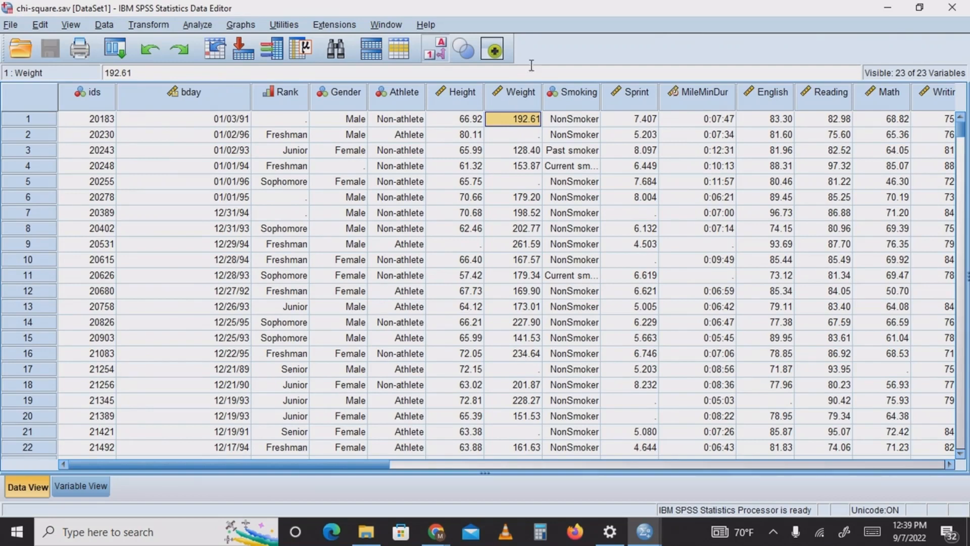
left_click(523, 96)
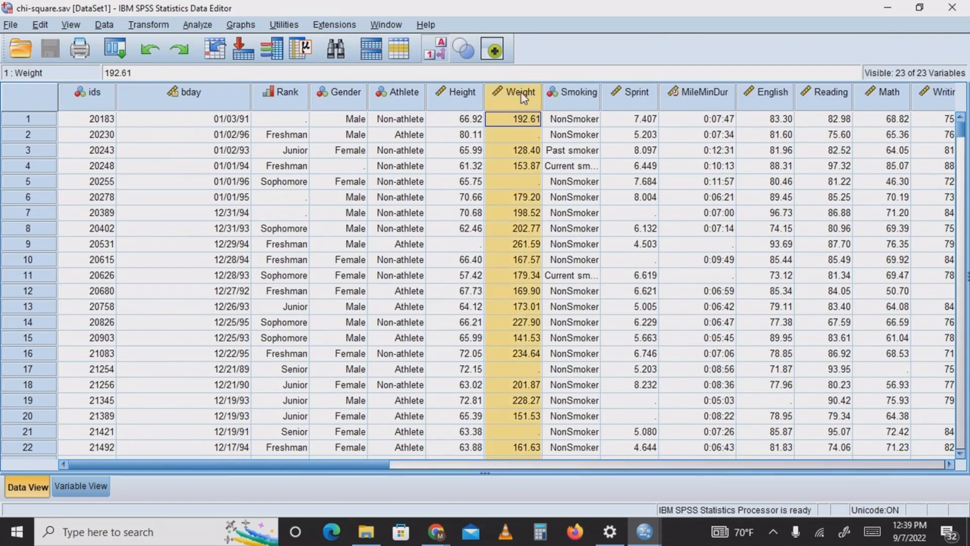
left_click(475, 98)
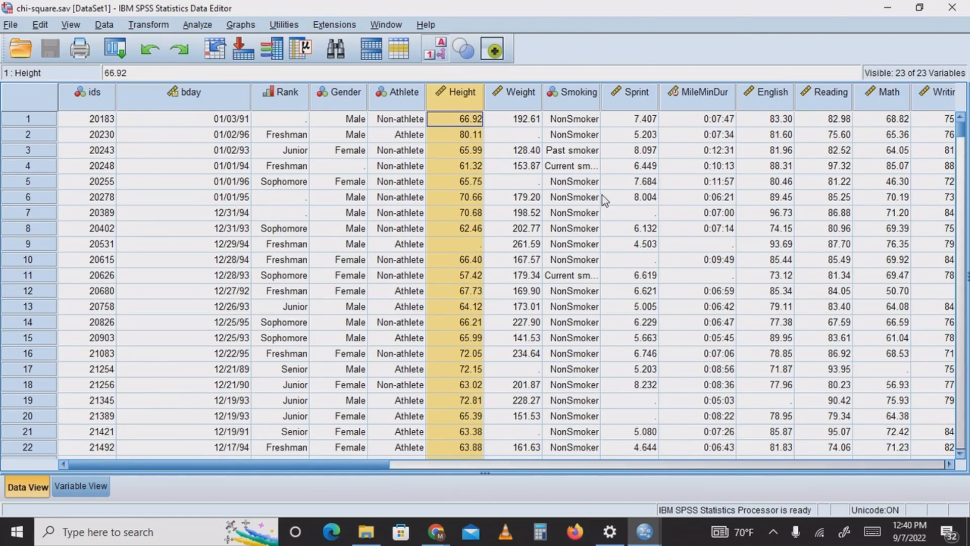
Switch to Chrome, search Google in a new tab for "average height of ameriacn college student" and look through the results
mouse_move(434, 533)
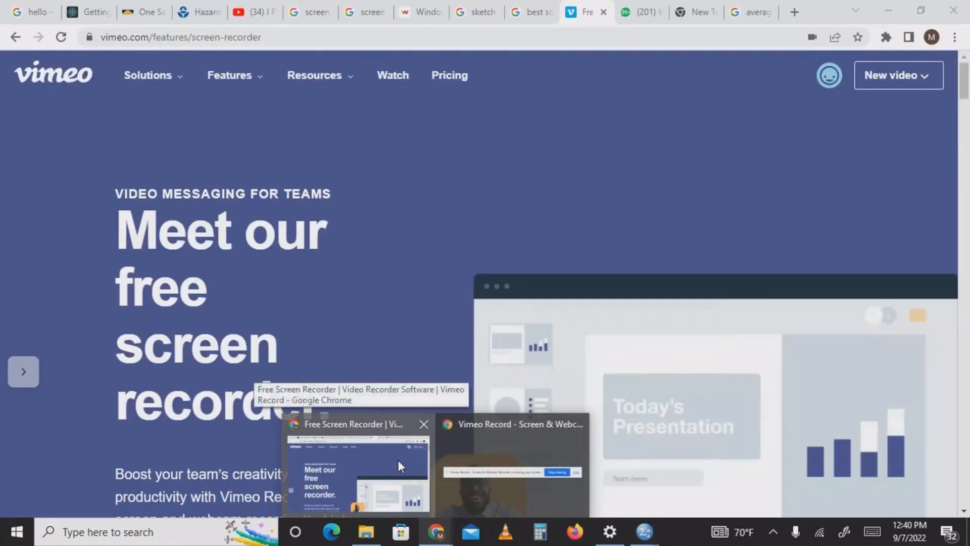
left_click(399, 460)
left_click(795, 12)
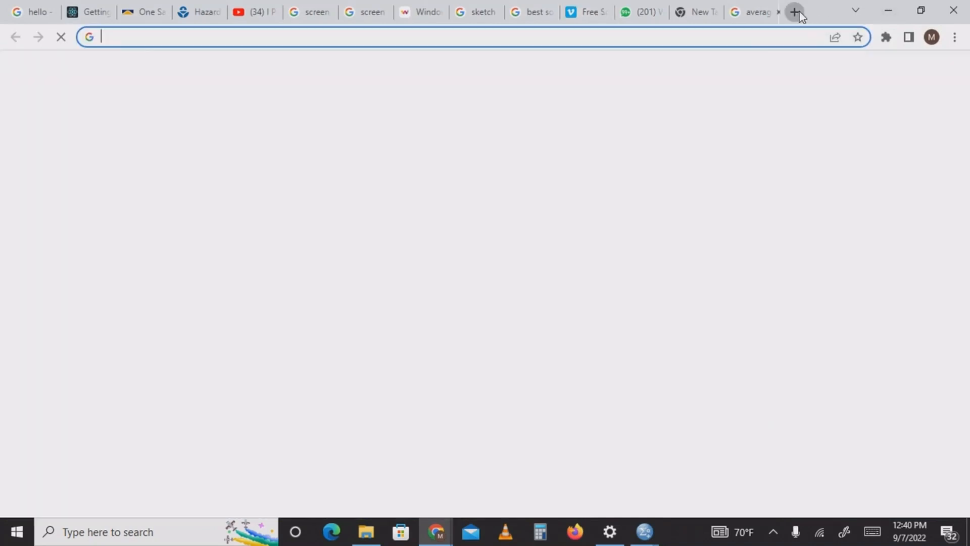
left_click(464, 266)
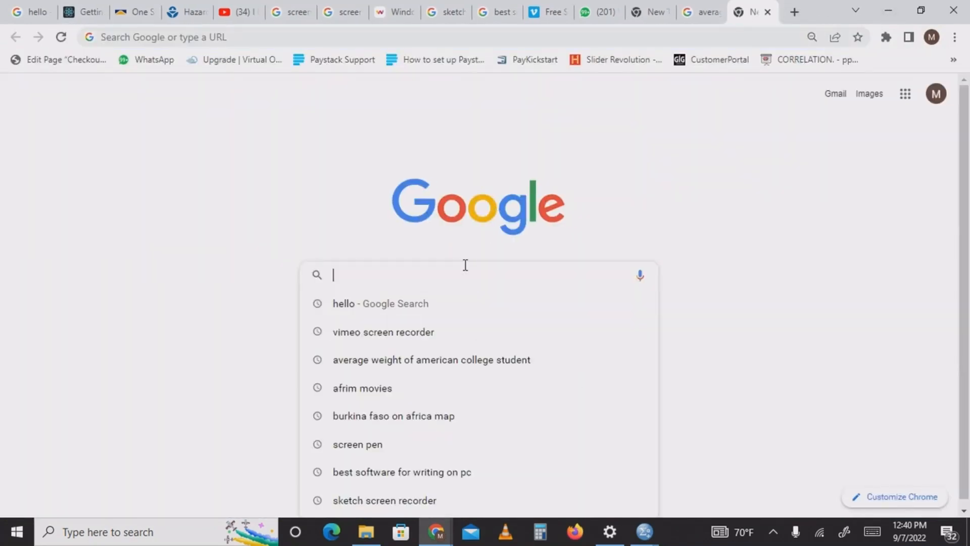
type("average ")
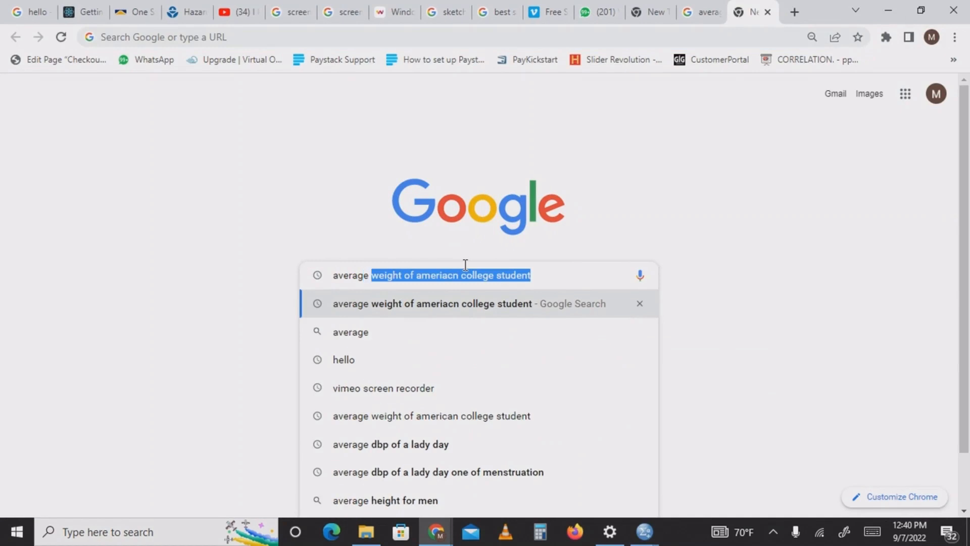
type("height ")
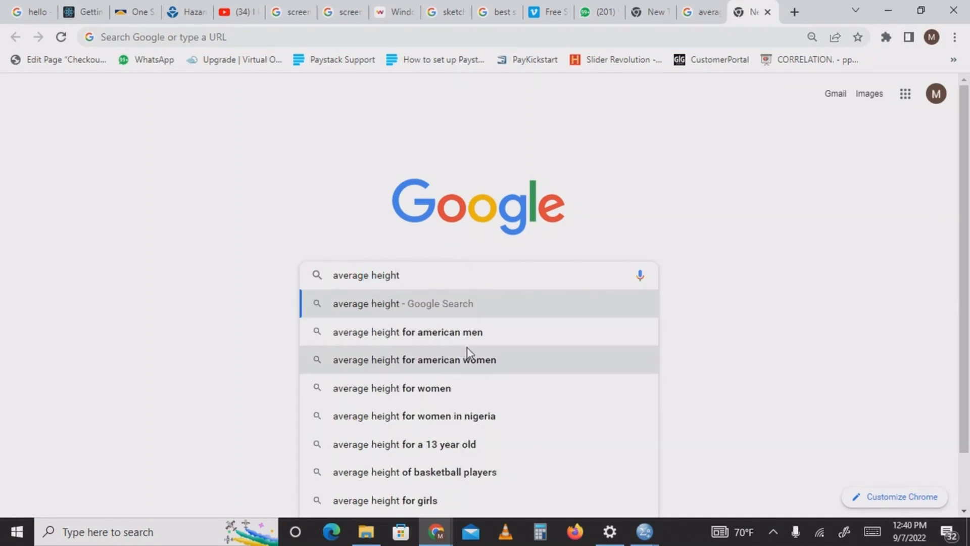
type("of a")
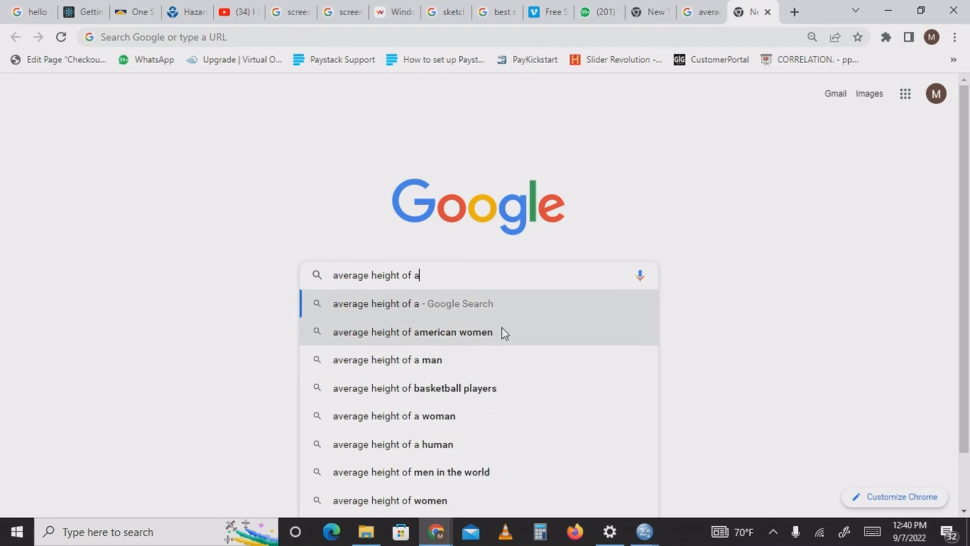
type("m")
type("e")
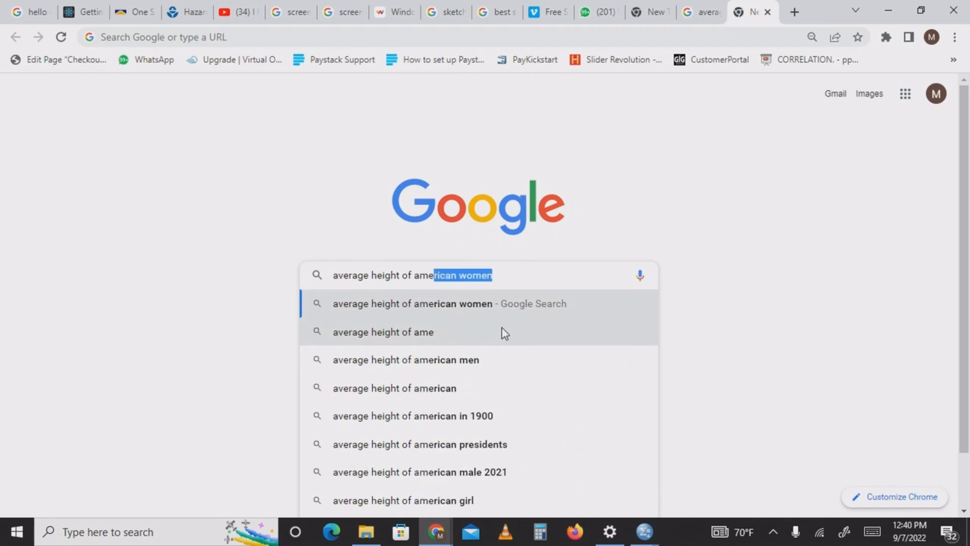
type("riacn c")
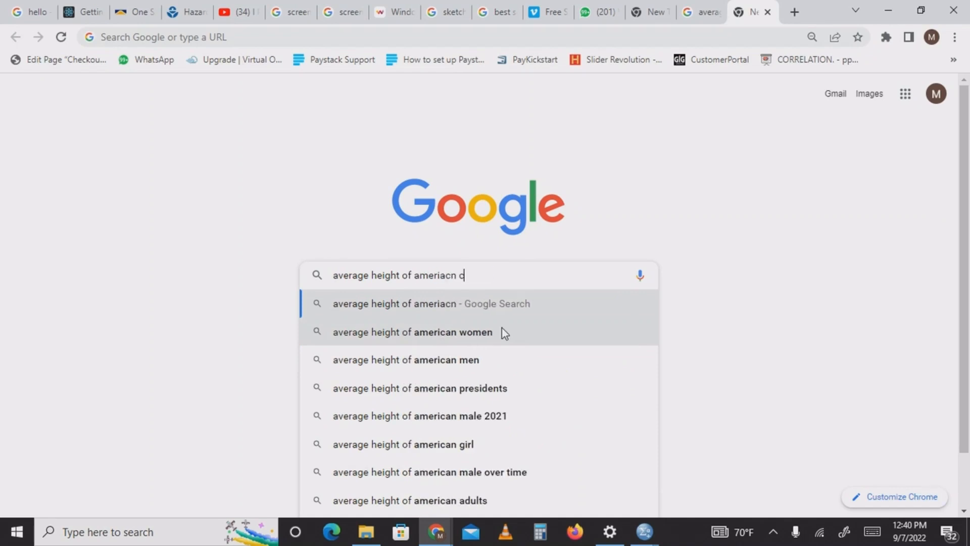
type("ollege student")
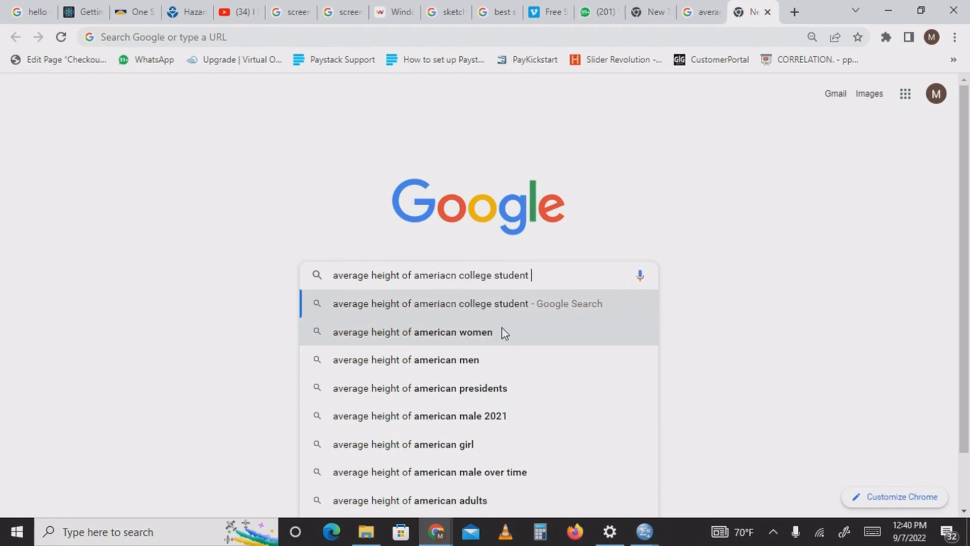
key("Return")
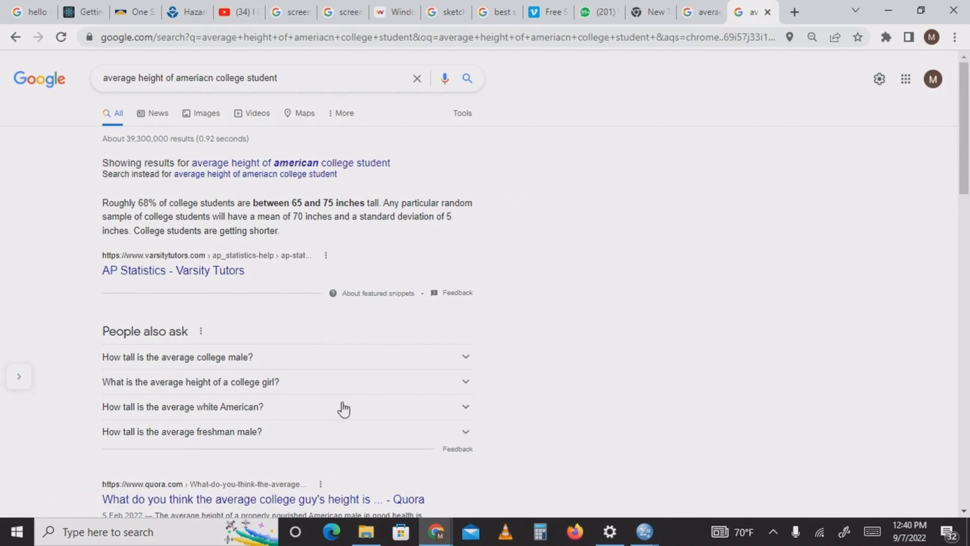
scroll(342, 407, "down", 5)
scroll(288, 303, "down", 4)
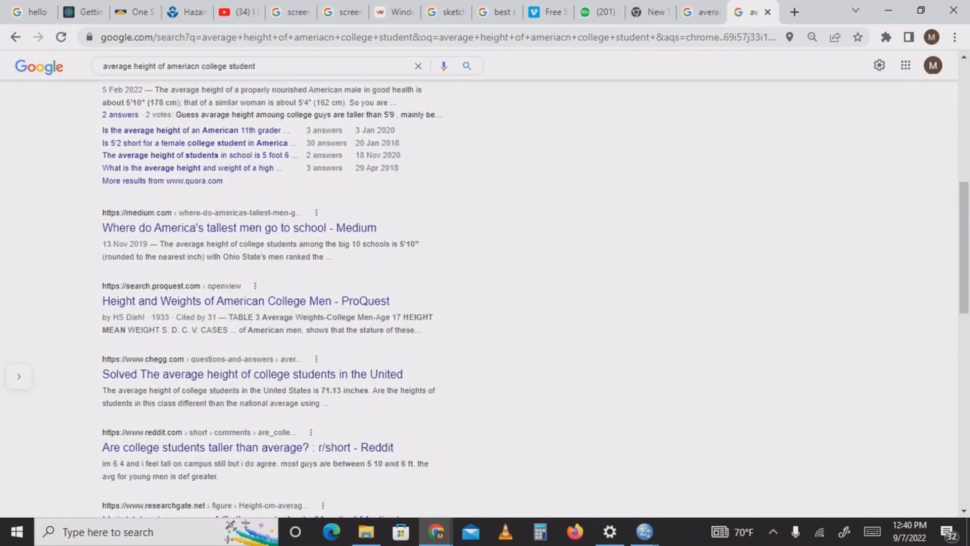
scroll(288, 303, "up", 9)
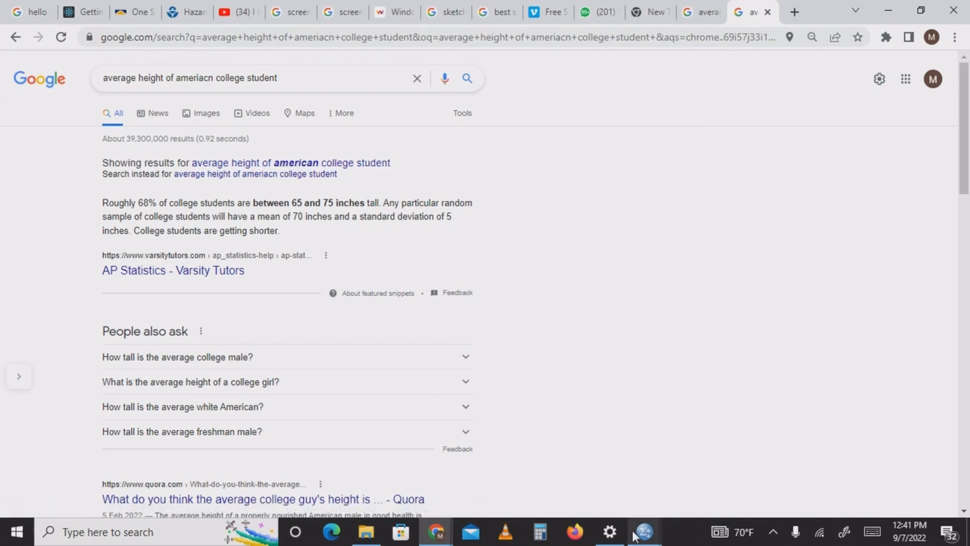
Switch back to SPSS Statistics and set up a One-Sample T Test with Height as the test variable and a test value of 70
mouse_move(636, 533)
left_click(677, 503)
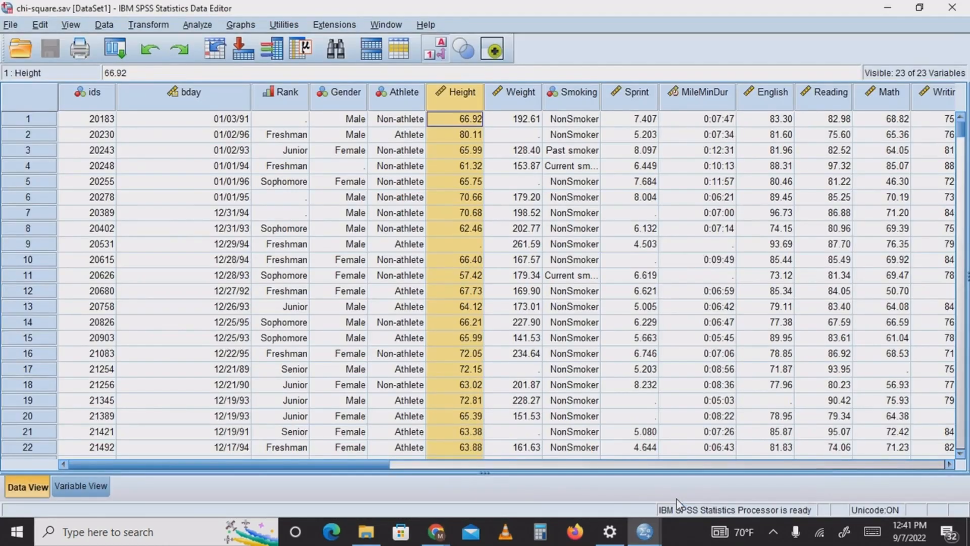
left_click(199, 26)
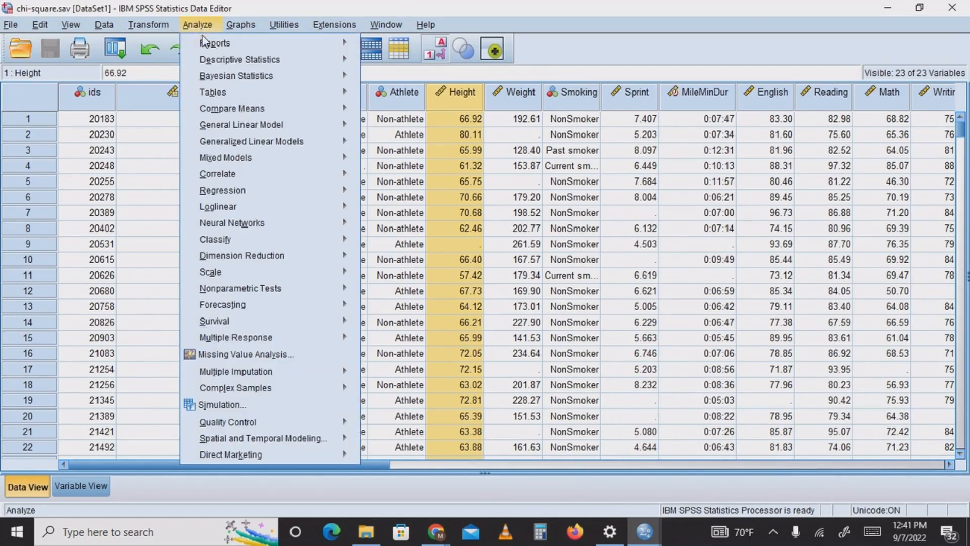
mouse_move(268, 108)
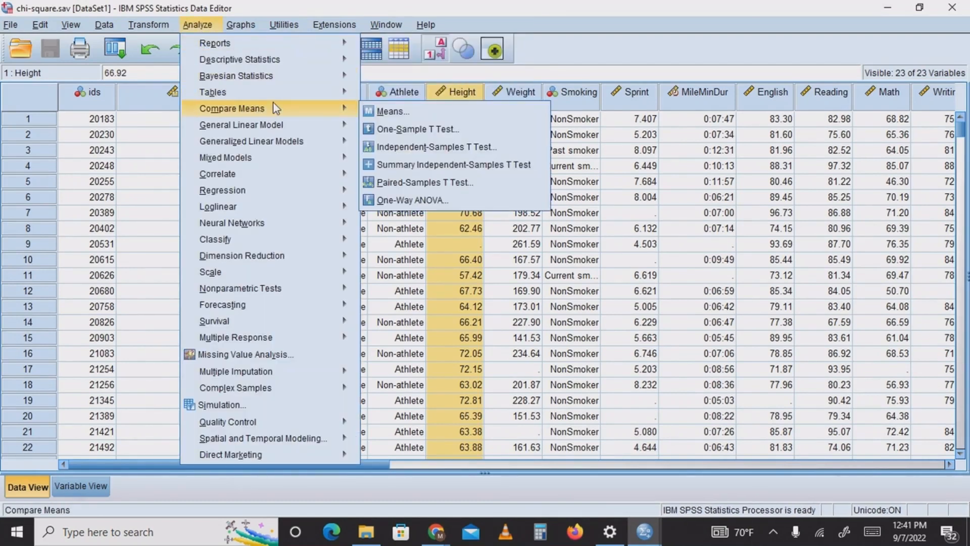
left_click(417, 135)
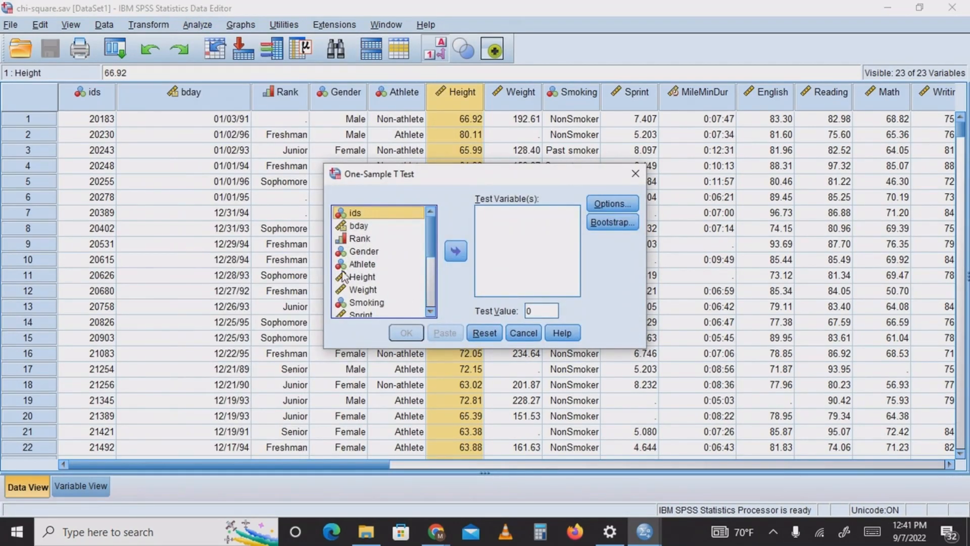
left_click(374, 281)
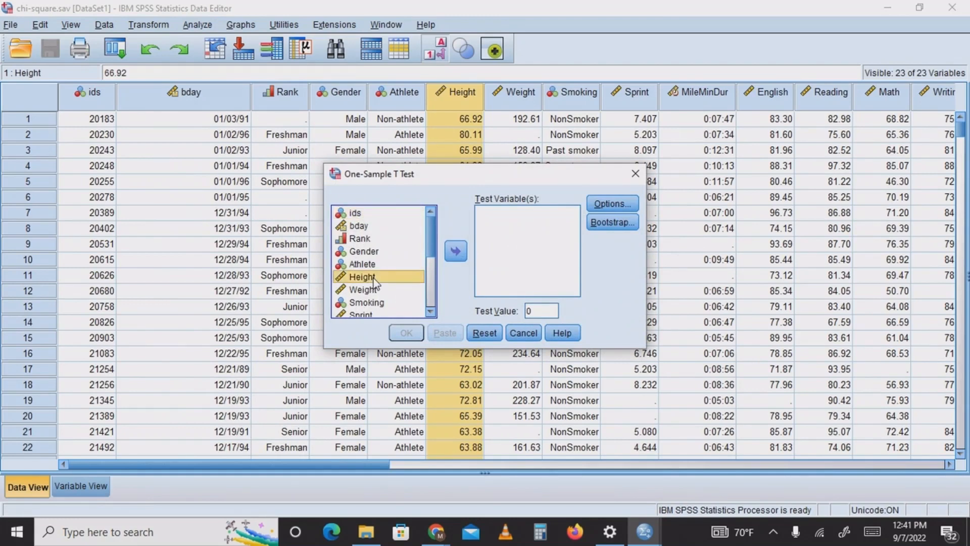
left_click(456, 252)
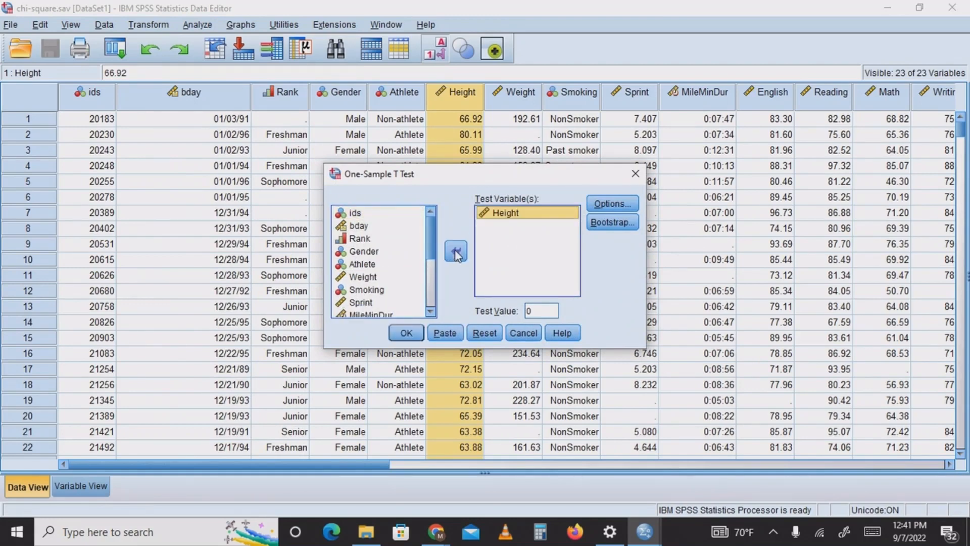
double_click(540, 309)
key("BackSpace")
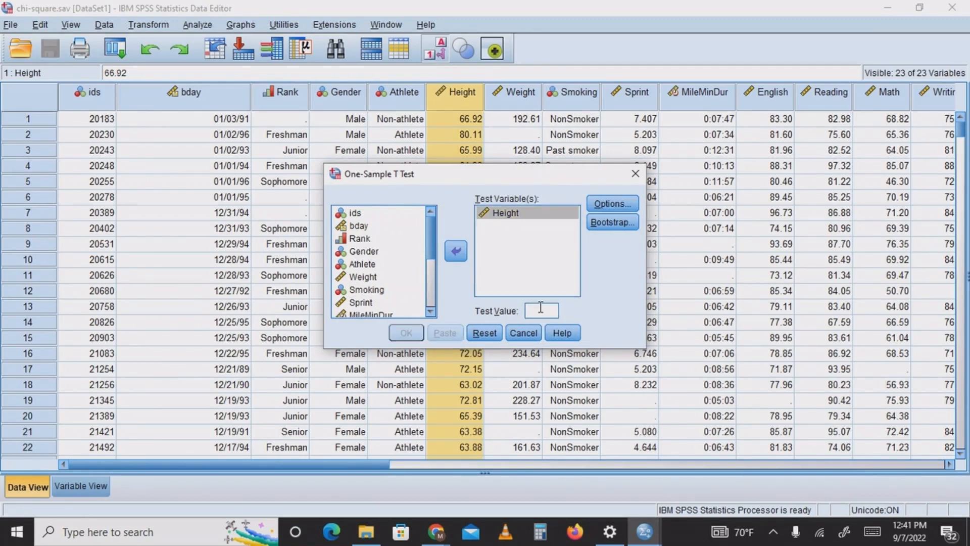
type("70")
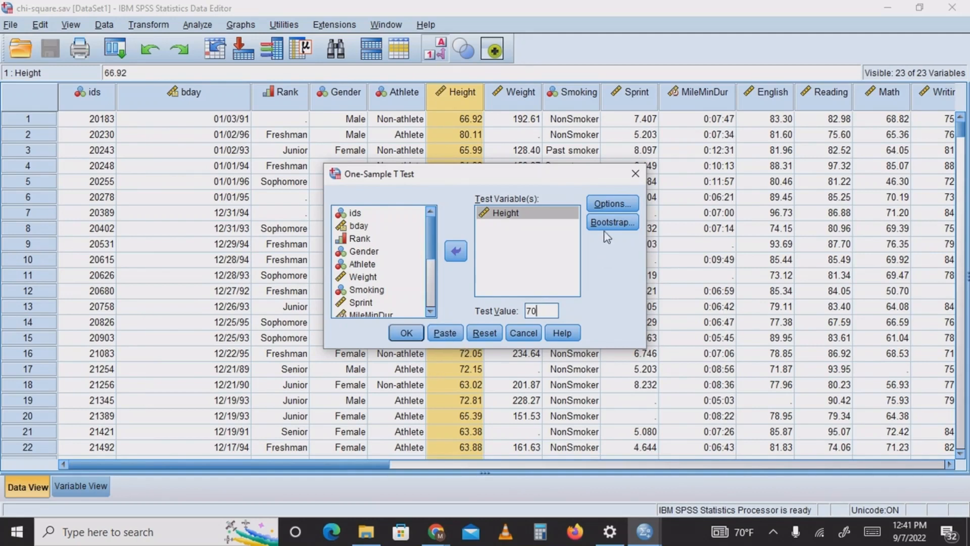
Review the Options and Bootstrap settings without changing them and run the One-Sample T Test
left_click(618, 204)
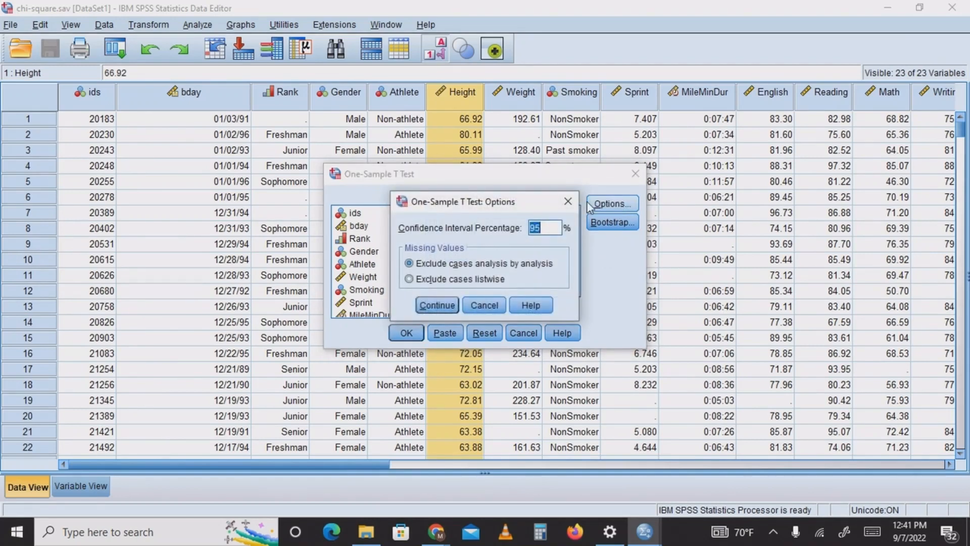
left_click(573, 202)
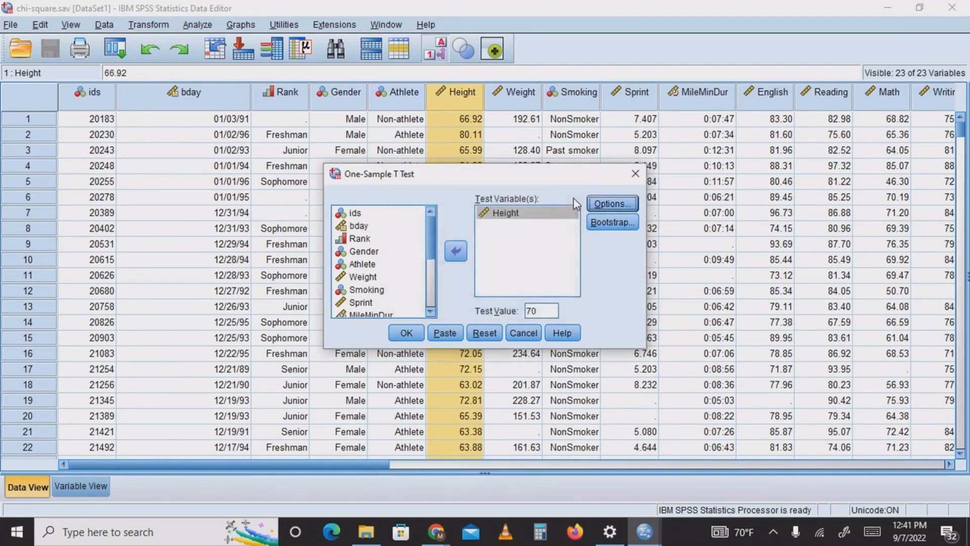
left_click(613, 223)
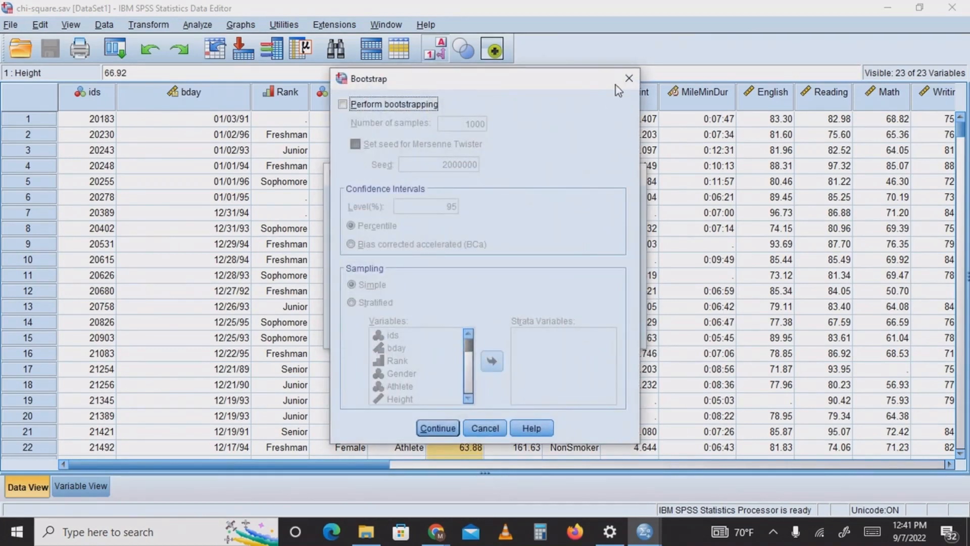
left_click(627, 82)
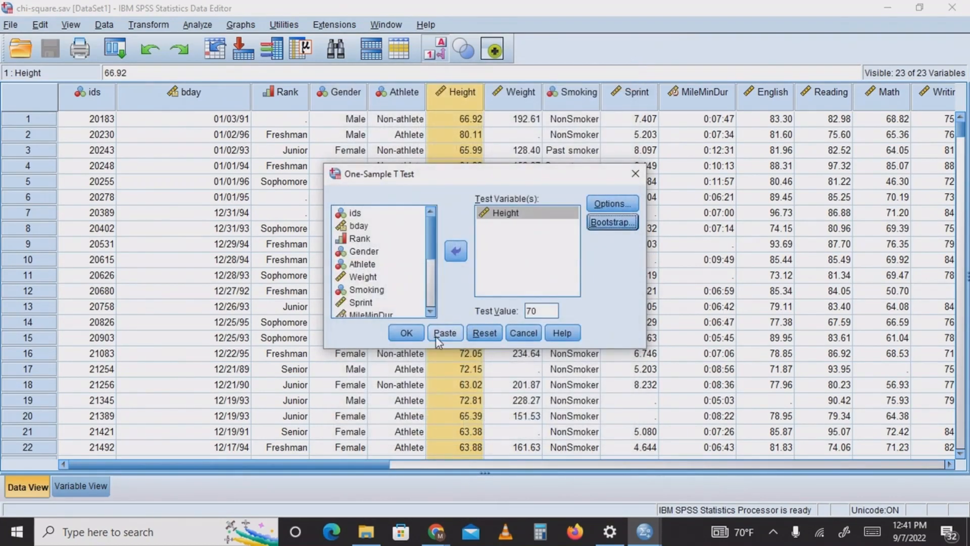
left_click(408, 334)
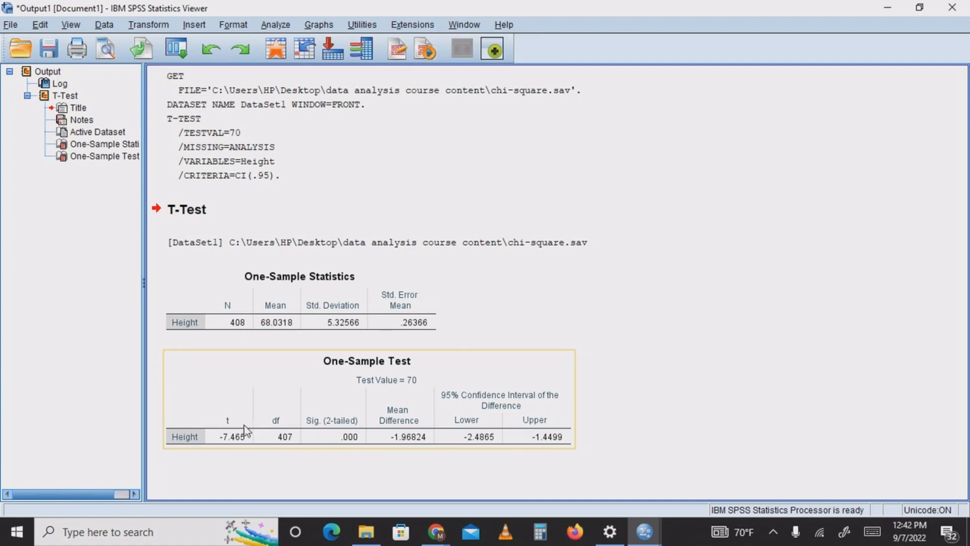
Examine the t value for Height in the One-Sample Test output table
left_click(231, 454)
left_click(241, 439)
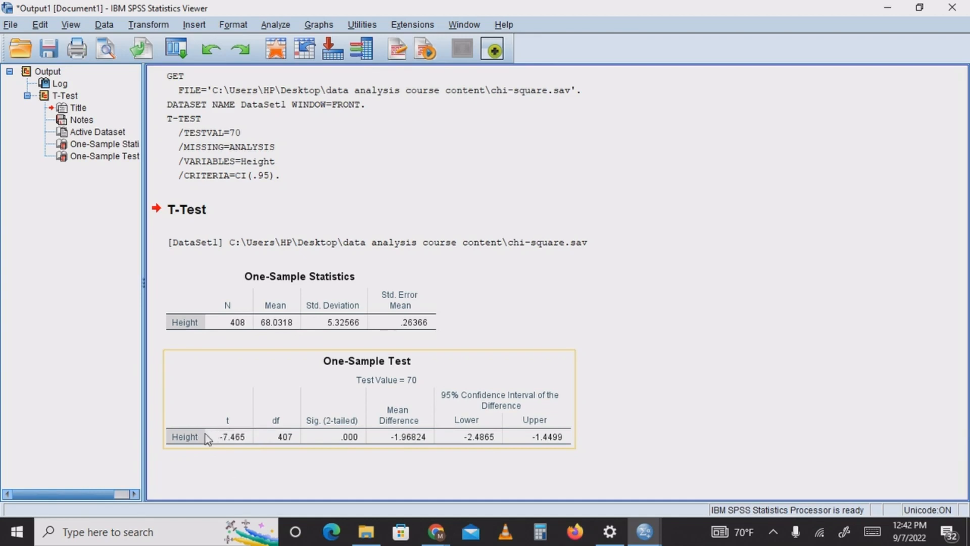